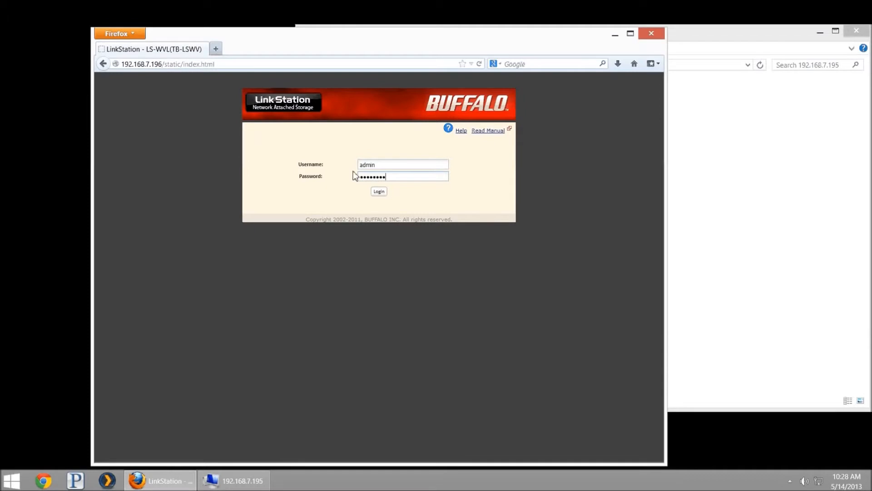
# Step: Sign in to the LinkStation web admin with the administrator credentials
pyautogui.click(378, 193)
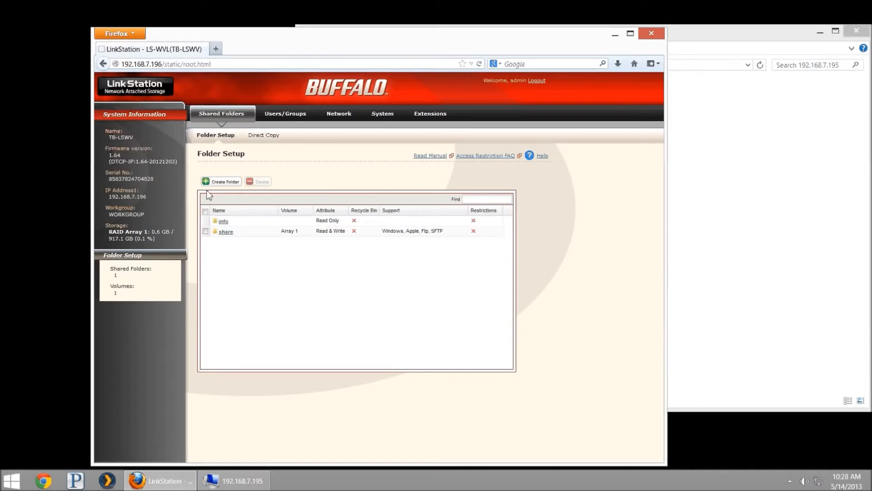
# Step: Add a shared folder named 'BitTorrent' with Recycle Bin set to Disable and save it
pyautogui.click(219, 184)
pyautogui.write('BitTorrent')
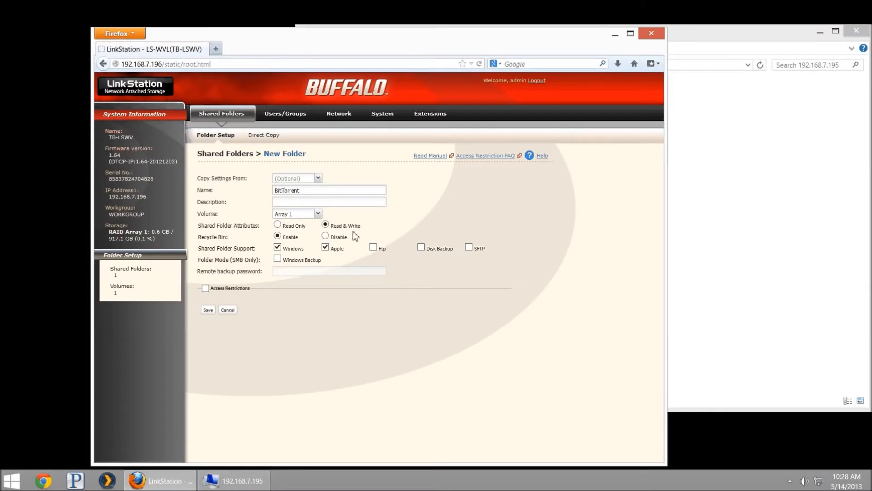
pyautogui.click(325, 236)
pyautogui.click(208, 311)
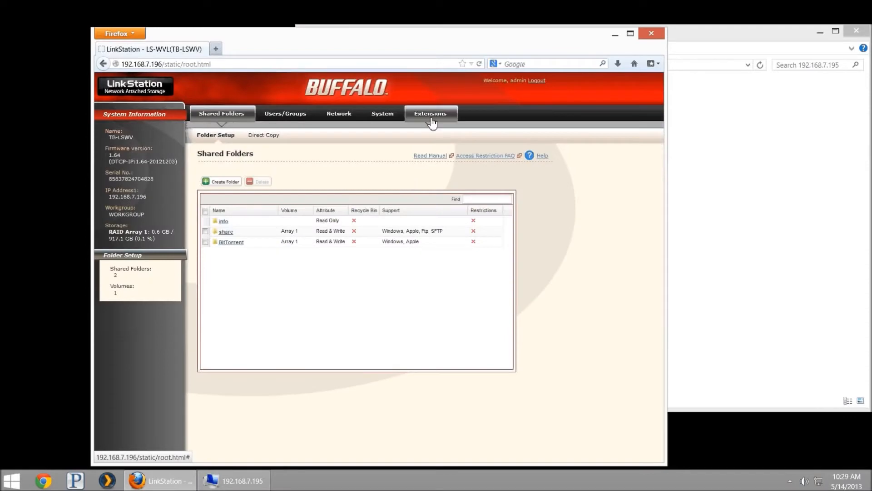
# Step: Under Extensions > BitTorrent, enable the service with BitTorrent as the download folder and save
pyautogui.click(437, 114)
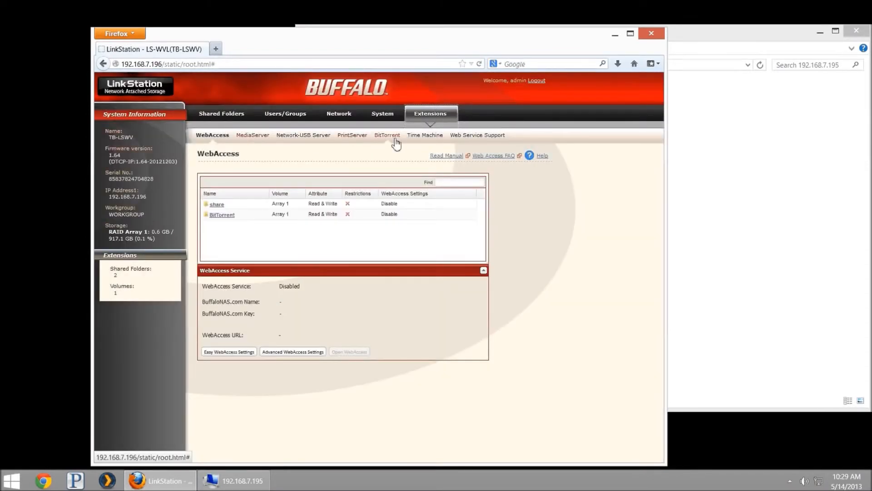
pyautogui.click(390, 138)
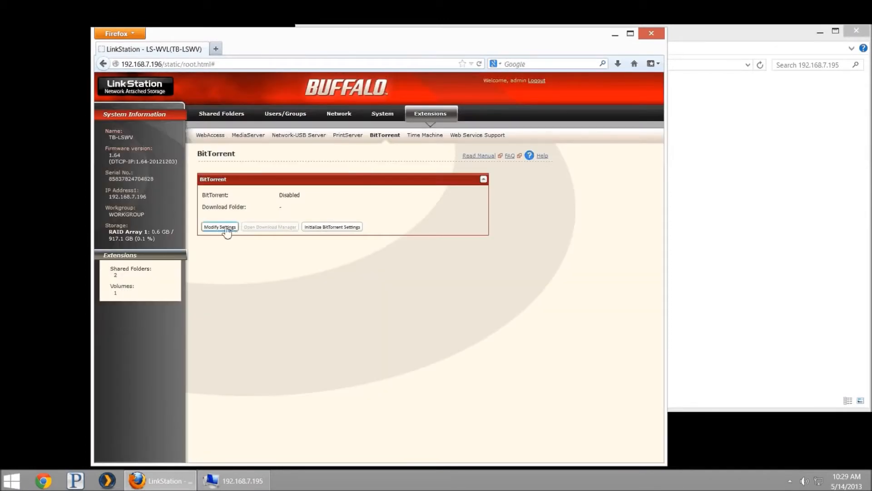
pyautogui.click(227, 228)
pyautogui.click(280, 195)
pyautogui.click(341, 205)
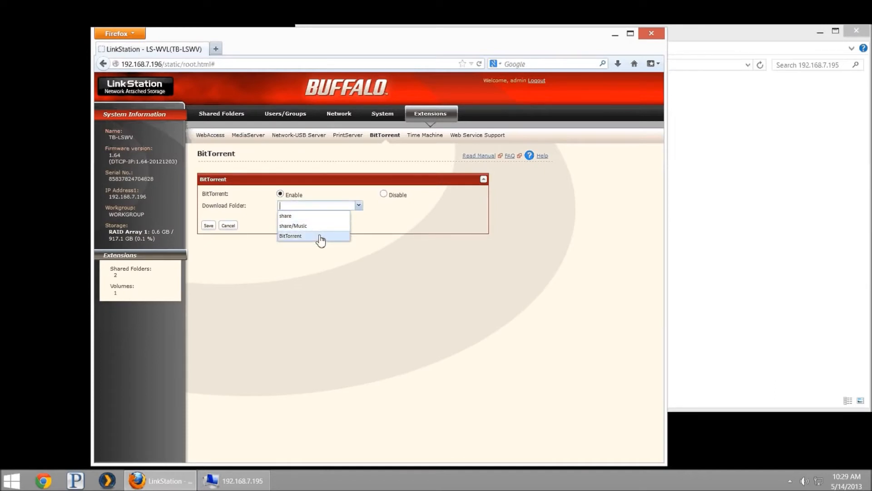
pyautogui.click(320, 236)
pyautogui.click(208, 226)
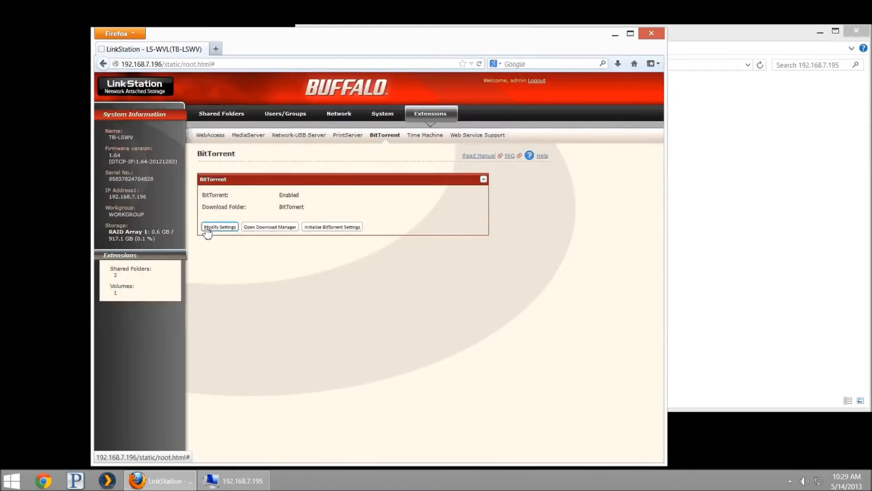
# Step: Open the Download Manager and enter the username in the Authentication Required dialog to sign in
pyautogui.click(269, 227)
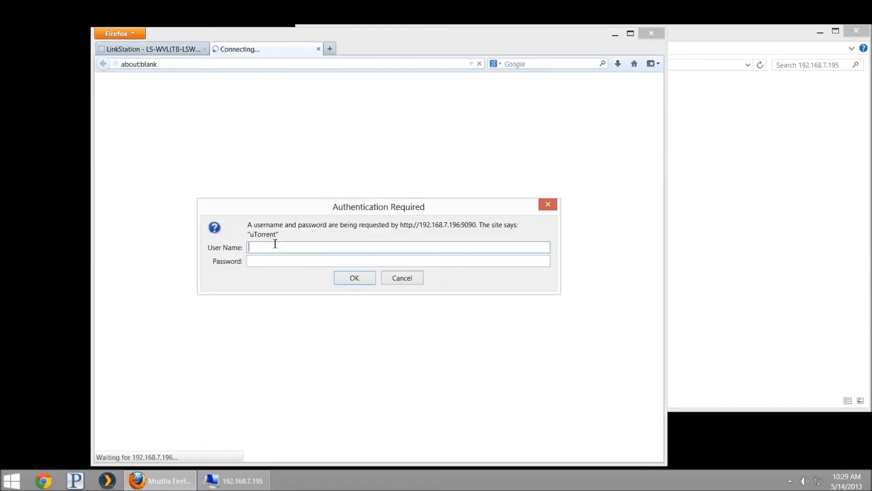
pyautogui.write('admin')
pyautogui.click(345, 278)
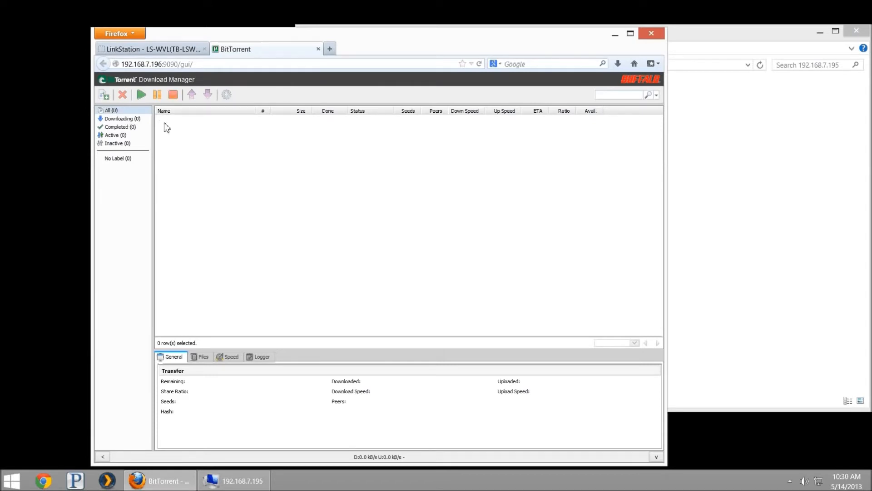
# Step: Load the CentOS release announcement page in a new Firefox tab
pyautogui.hotkey('ctrl', 't')
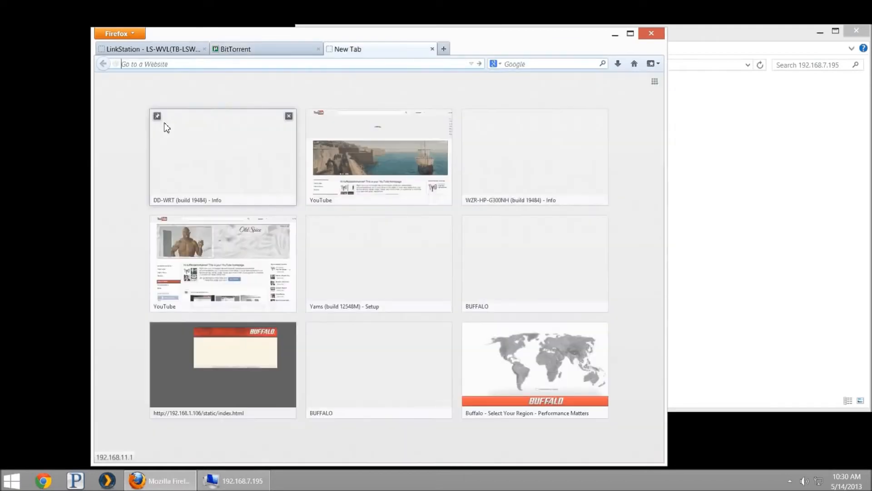
pyautogui.write('centos')
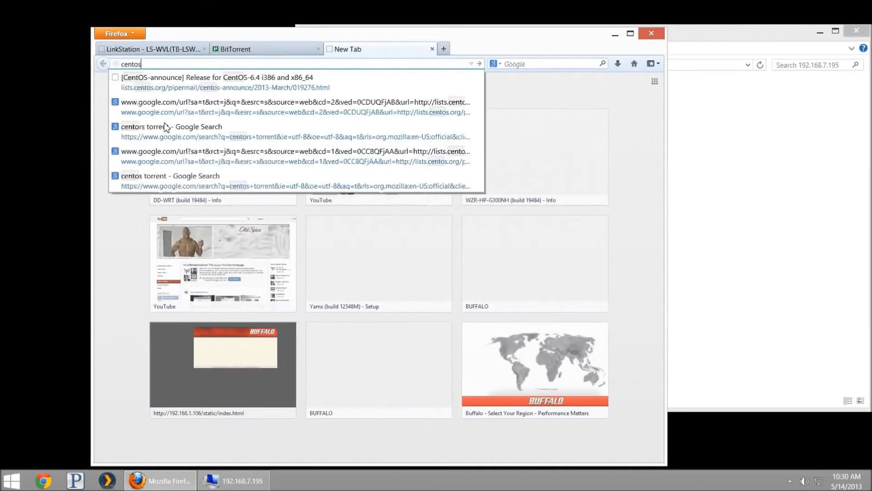
pyautogui.press('Down')
pyautogui.press('Return')
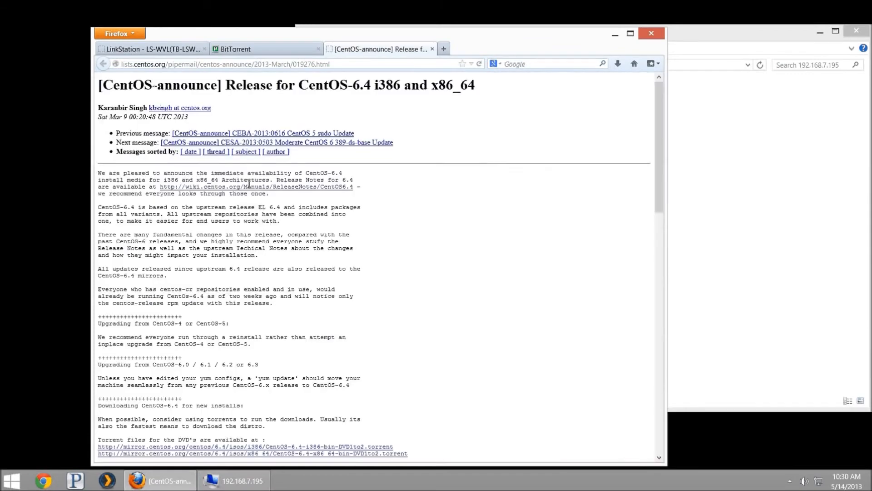
# Step: Copy the link location of the CentOS 6.4 i386 DVD torrent and return to the download manager
pyautogui.scroll(-4, 280, 244)
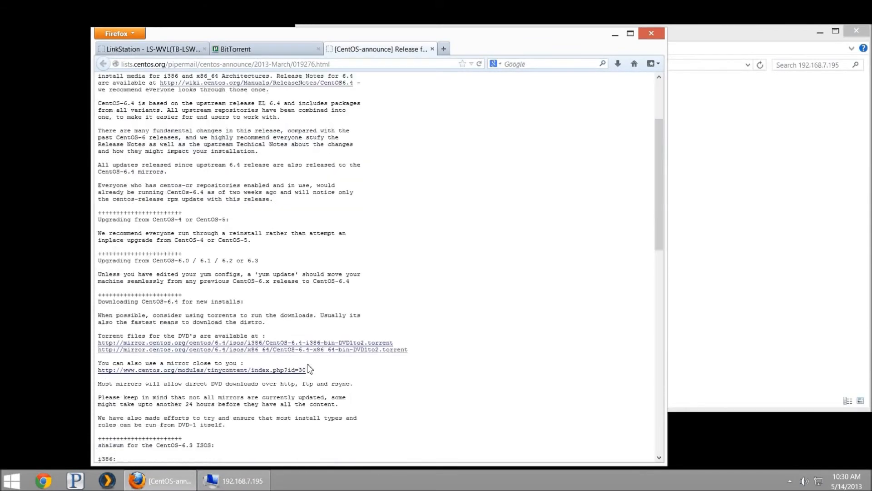
pyautogui.rightClick(308, 346)
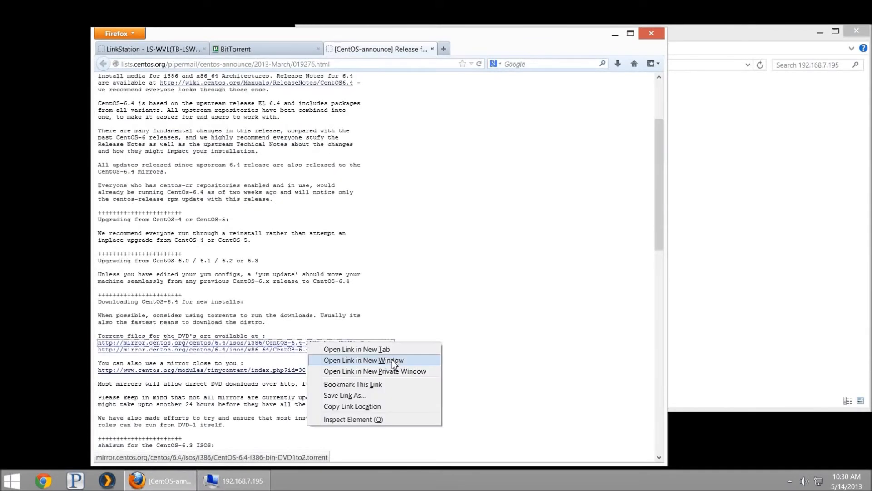
pyautogui.click(377, 408)
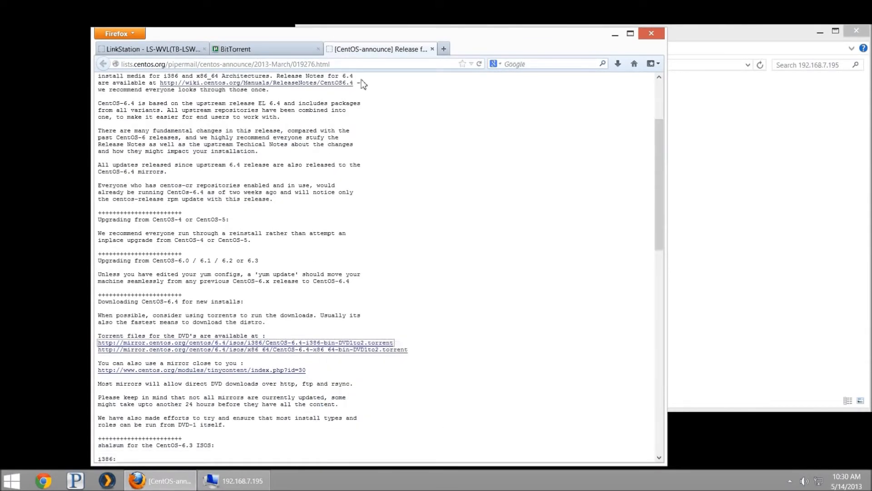
pyautogui.click(256, 50)
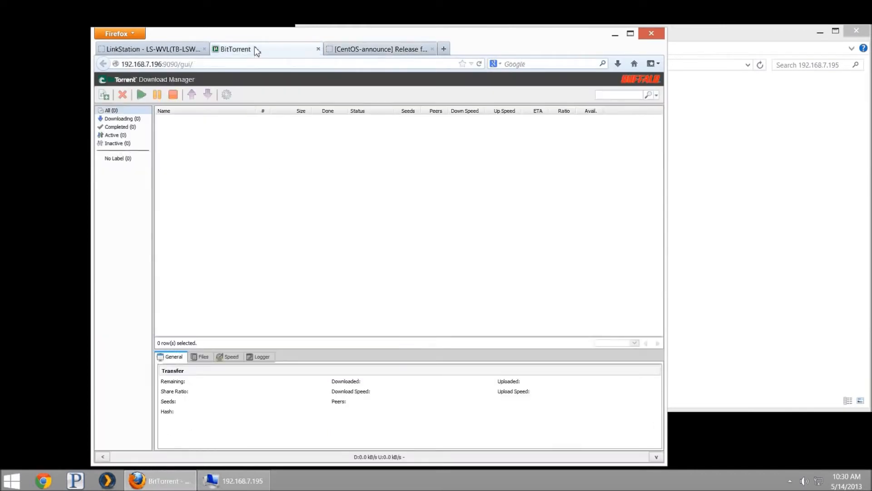
# Step: Add the CentOS 6.4 i386 DVD torrent by pasting its copied URL into Add Torrent
pyautogui.click(105, 96)
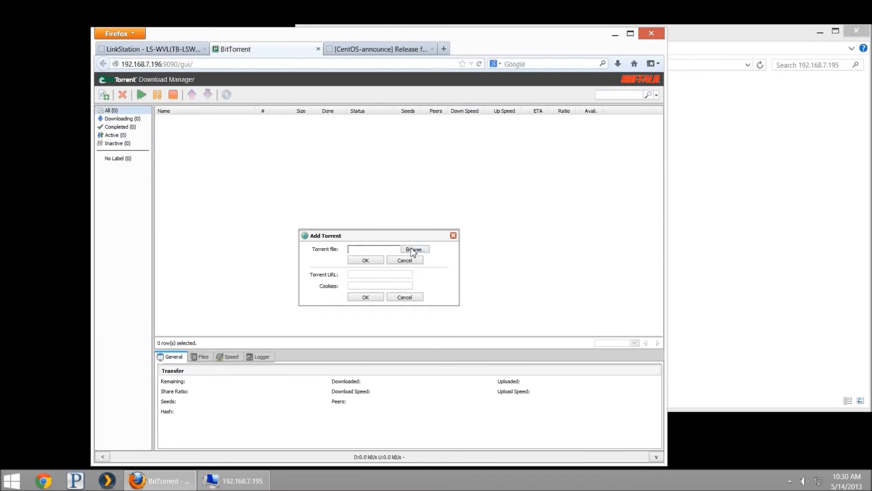
pyautogui.click(369, 278)
pyautogui.rightClick(369, 278)
pyautogui.click(393, 319)
pyautogui.click(365, 298)
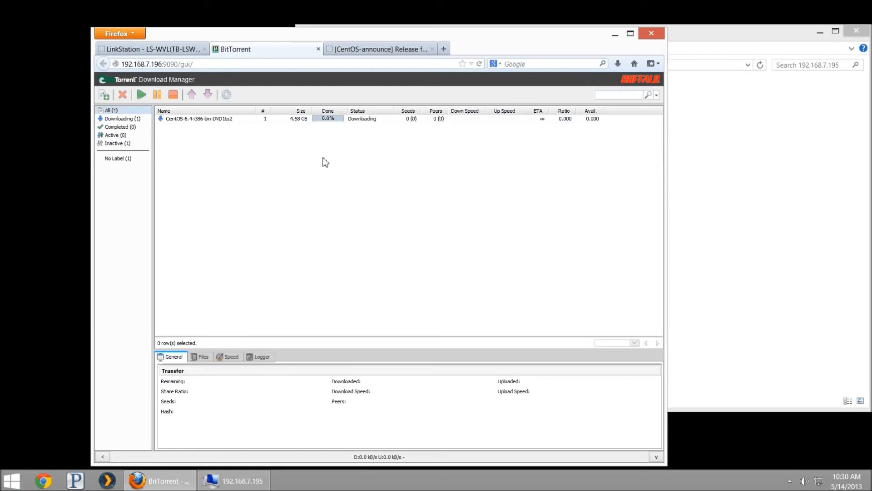
pyautogui.click(226, 96)
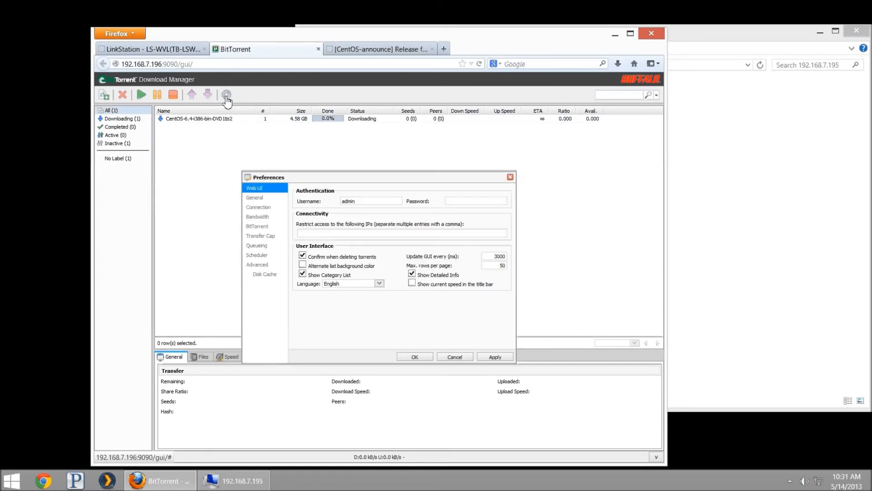
pyautogui.click(264, 216)
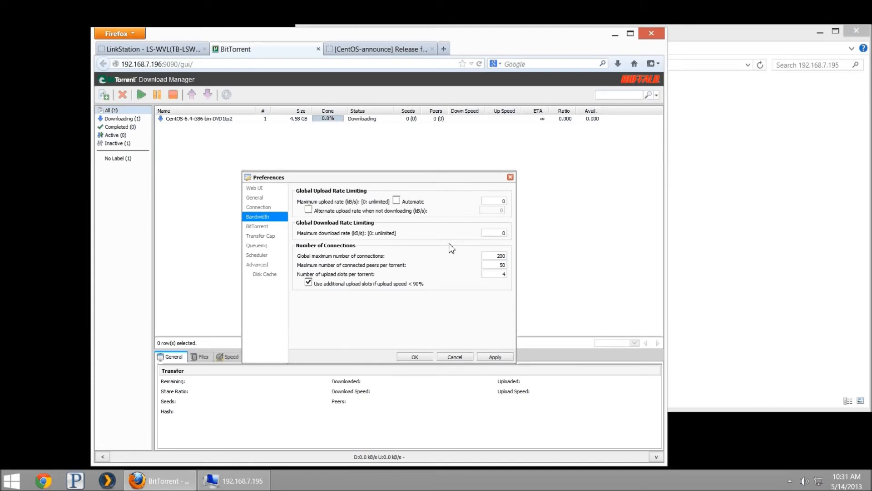
pyautogui.click(257, 264)
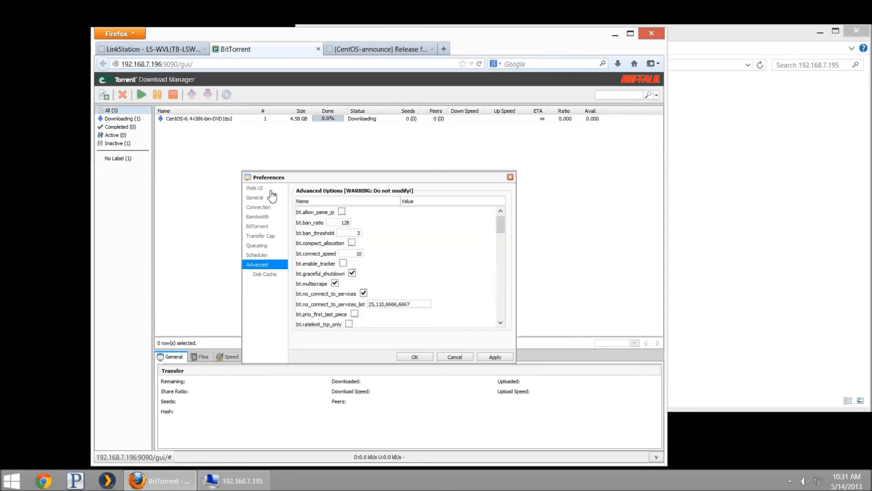
pyautogui.click(272, 207)
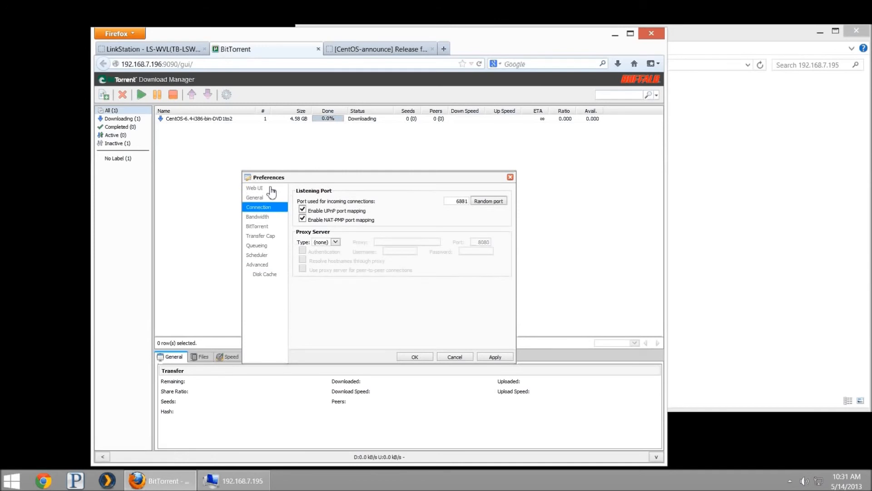
pyautogui.click(268, 188)
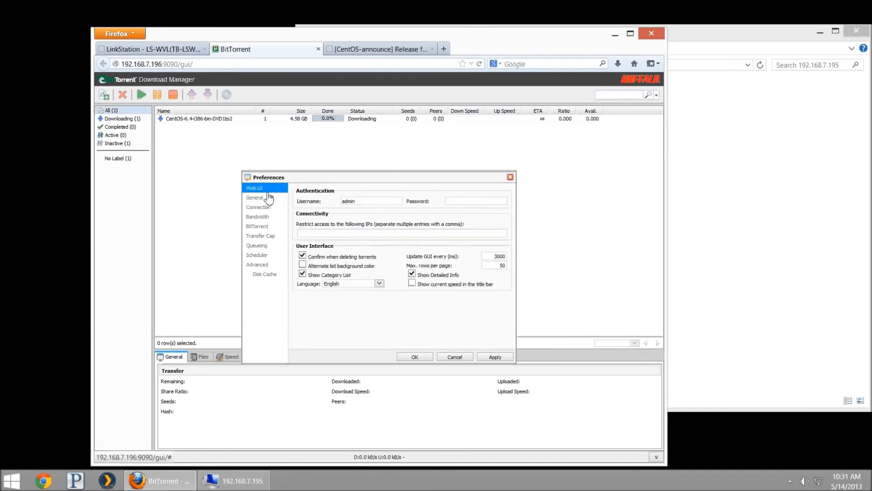
pyautogui.click(453, 201)
pyautogui.write('••••••••')
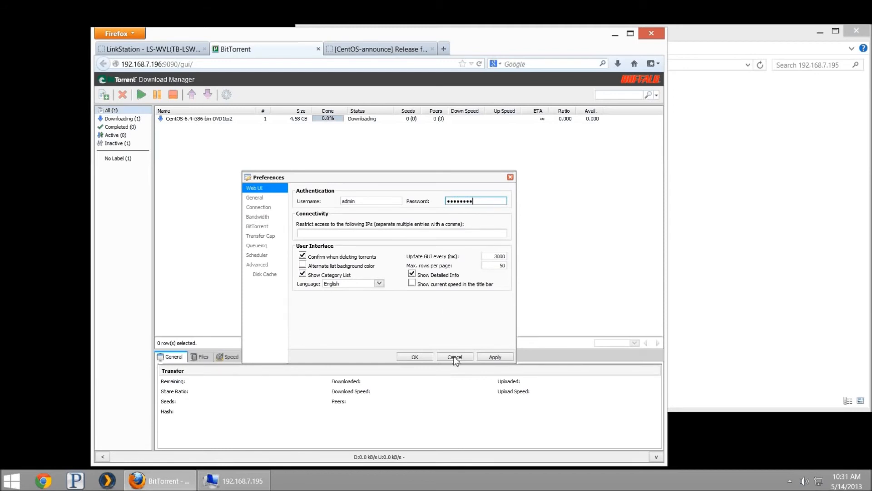
pyautogui.click(454, 357)
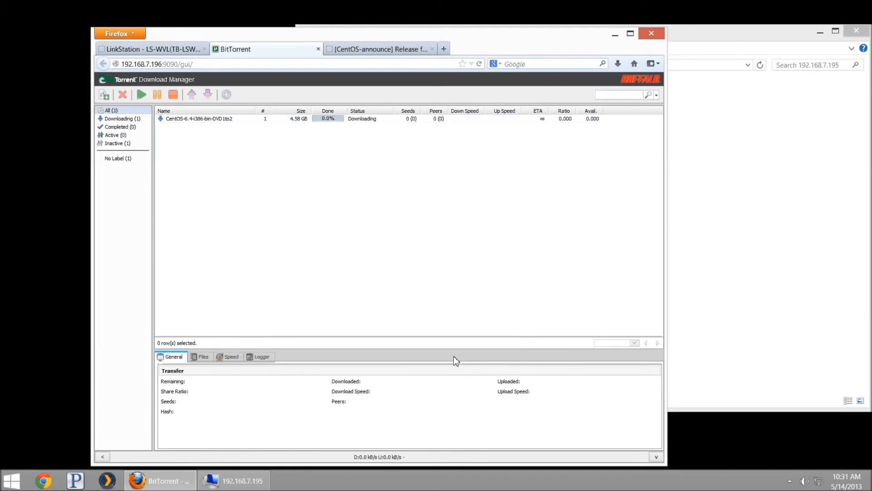
pyautogui.click(242, 122)
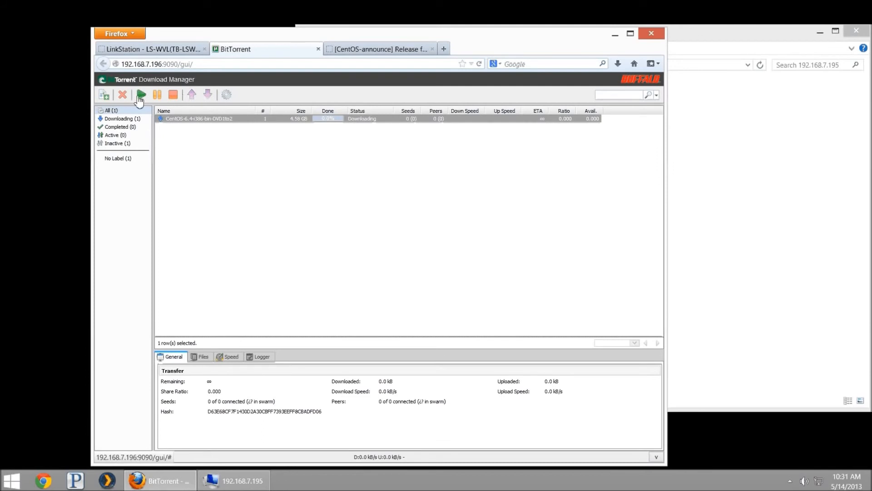
pyautogui.click(172, 95)
pyautogui.click(122, 95)
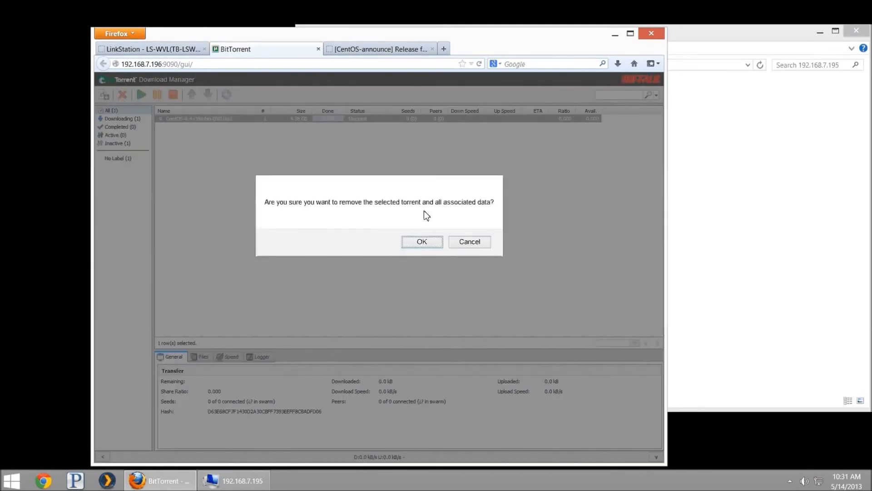
pyautogui.click(419, 249)
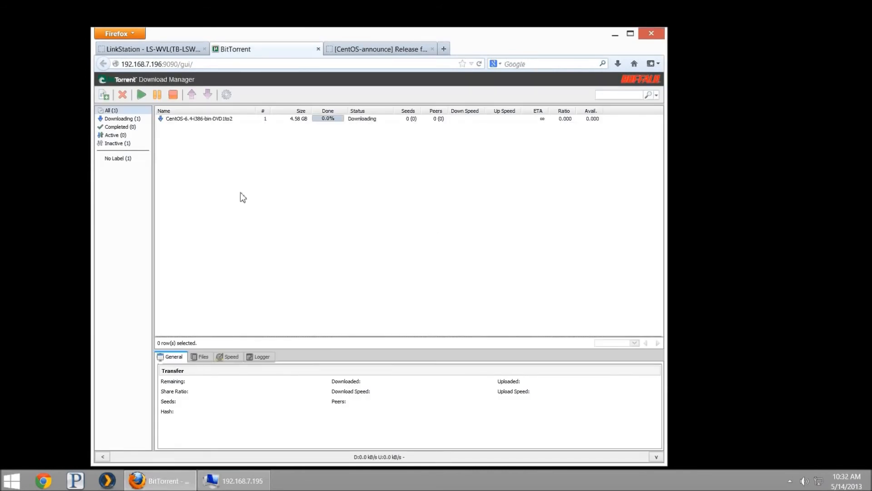
# Step: Change the Explorer address to \\192.168.7.196 to list the NAS shares
pyautogui.click(234, 481)
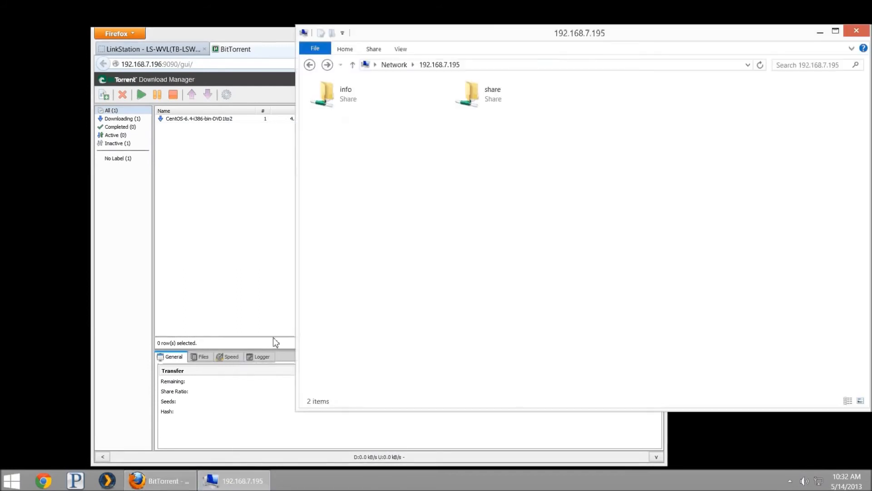
pyautogui.click(511, 64)
pyautogui.click(512, 64)
pyautogui.press('BackSpace')
pyautogui.write('6')
pyautogui.press('Return')
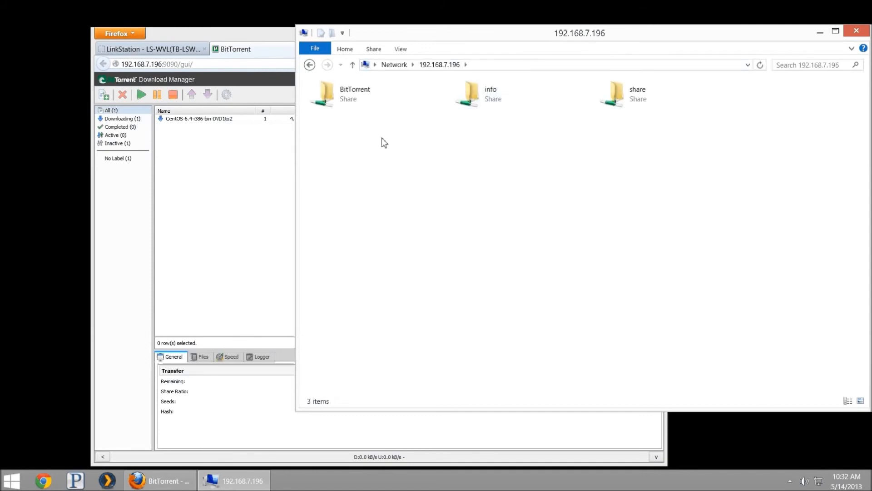
# Step: Open BitTorrent > bittorrent > _torrent_files to find the CentOS .torrent file
pyautogui.click(351, 100)
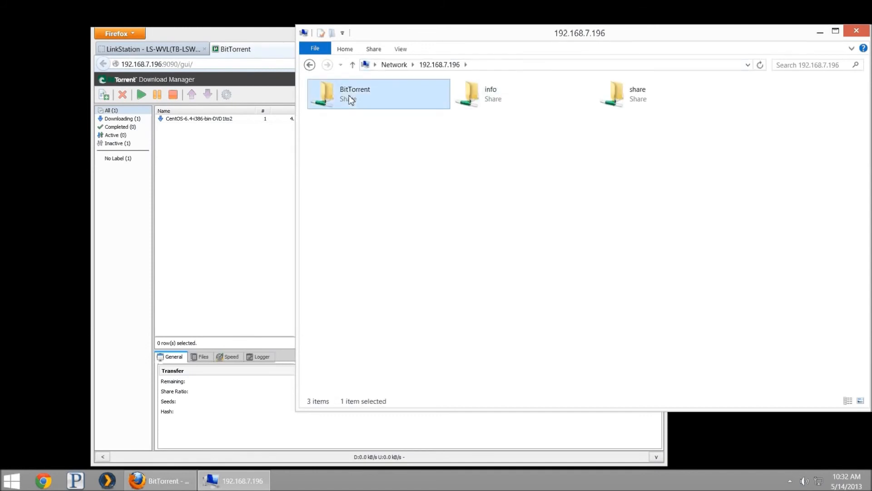
pyautogui.doubleClick(351, 100)
pyautogui.doubleClick(359, 108)
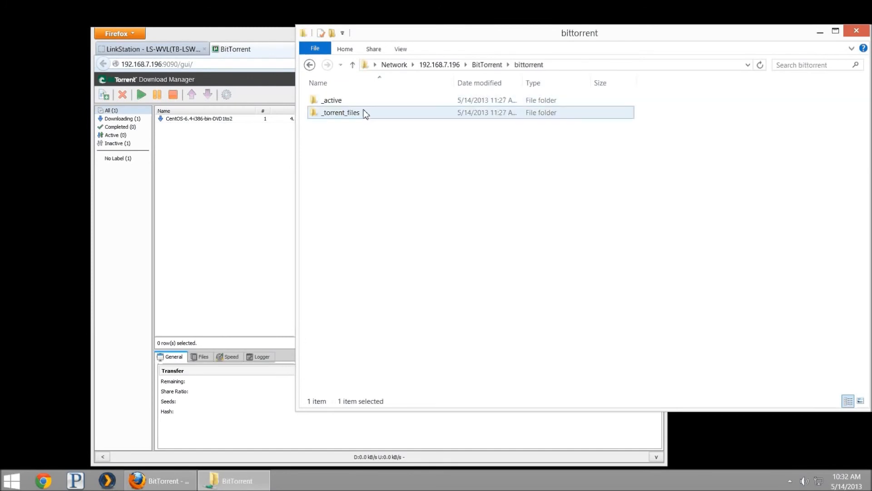
pyautogui.moveTo(392, 130); pyautogui.dragTo(334, 96)
# Step: Stop the CentOS torrent and remove it, confirming the deletion with OK
pyautogui.click(158, 205)
pyautogui.click(211, 118)
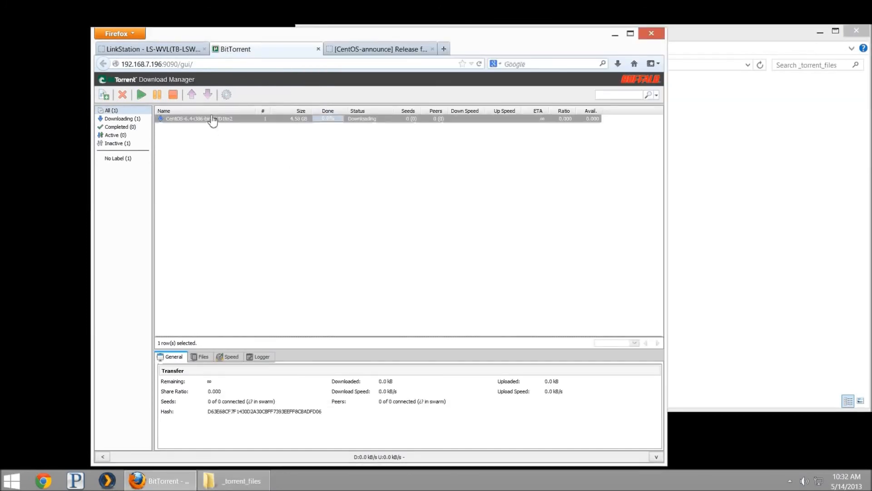
pyautogui.click(173, 94)
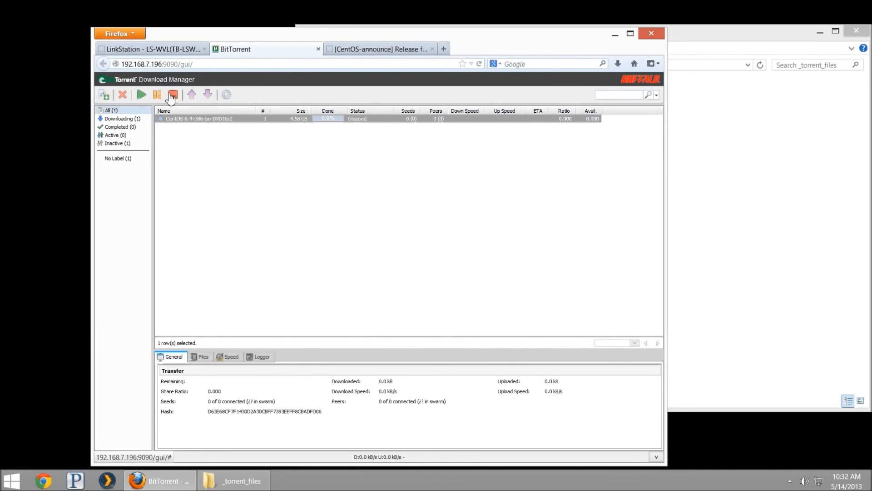
pyautogui.click(121, 95)
pyautogui.click(411, 248)
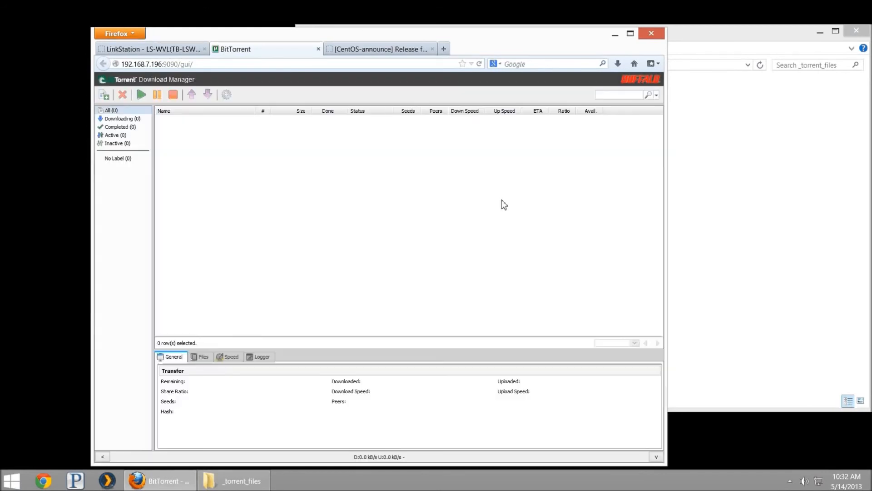
pyautogui.hotkey('alt', 'Tab')
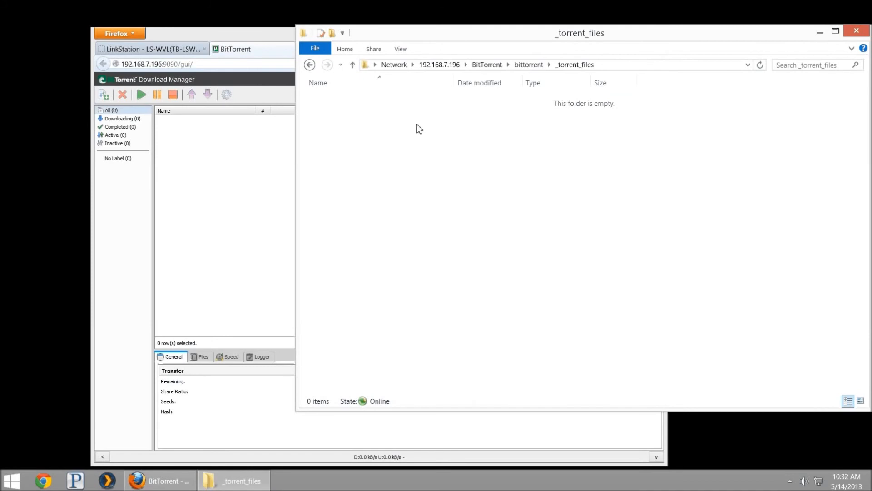
# Step: Go back to the bittorrent folder and open its _active subfolder
pyautogui.click(309, 64)
pyautogui.doubleClick(366, 101)
pyautogui.moveTo(397, 151); pyautogui.dragTo(391, 163)
# Step: Re-add the CentOS torrent in the torrent manager by pasting its link into Add Torrent
pyautogui.hotkey('alt', 'Tab')
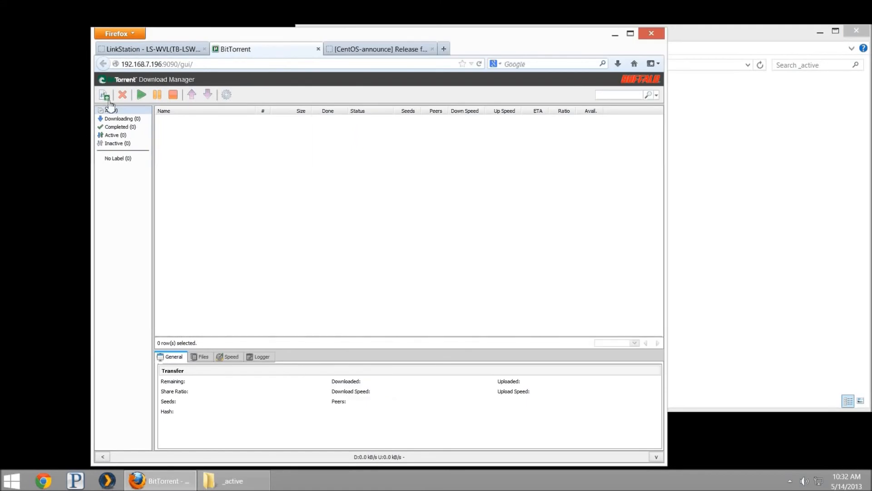
pyautogui.click(107, 96)
pyautogui.click(363, 274)
pyautogui.hotkey('ctrl', 'v')
pyautogui.click(365, 296)
# Step: Check the _torrent_files and _active folders for the re-added torrent's files
pyautogui.hotkey('alt', 'Tab')
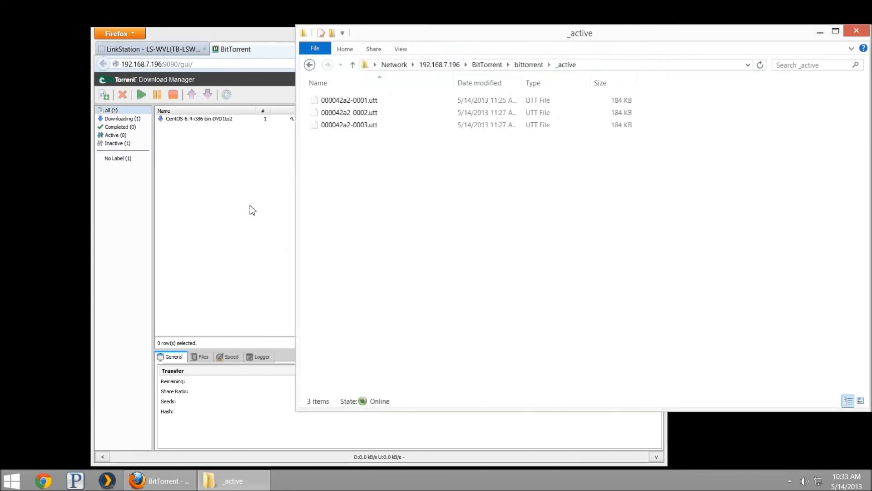
pyautogui.press('BackSpace')
pyautogui.press('Down')
pyautogui.press('Return')
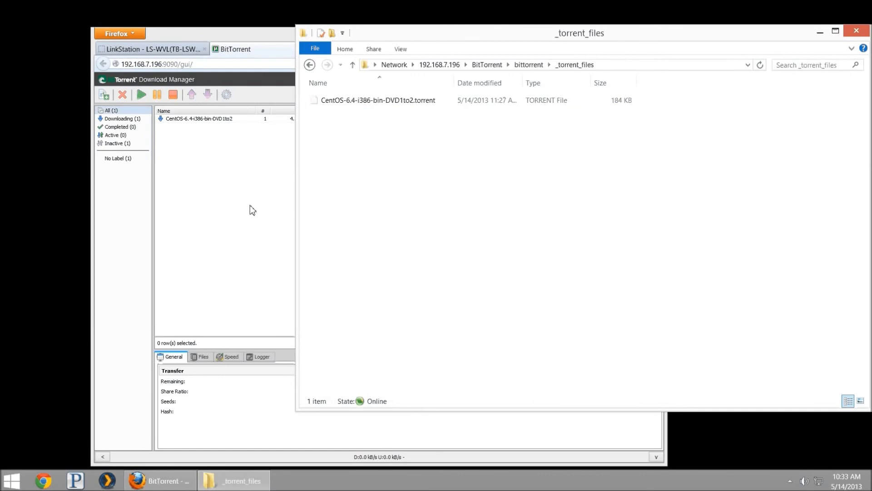
pyautogui.press('BackSpace')
pyautogui.press('Up')
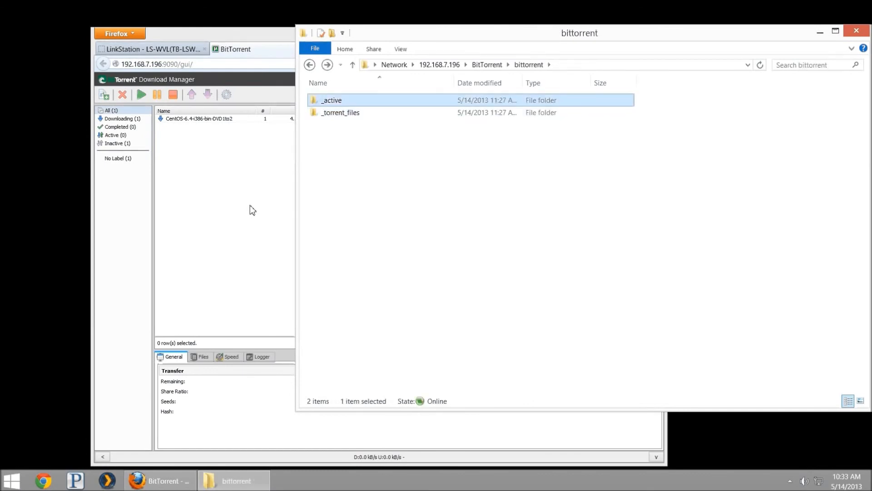
pyautogui.press('Return')
pyautogui.press('Up')
pyautogui.press('Up')
pyautogui.hotkey('alt', 'Tab')
pyautogui.hotkey('alt', 'Tab')
pyautogui.hotkey('alt', 'Tab')
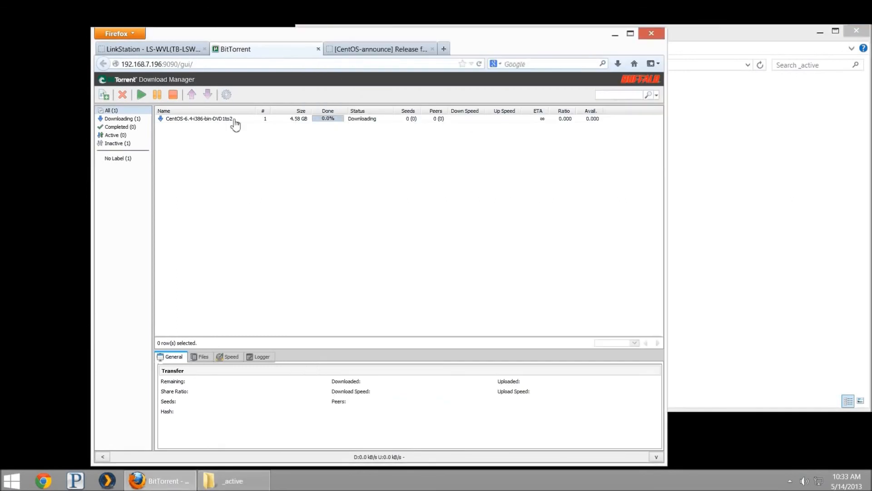